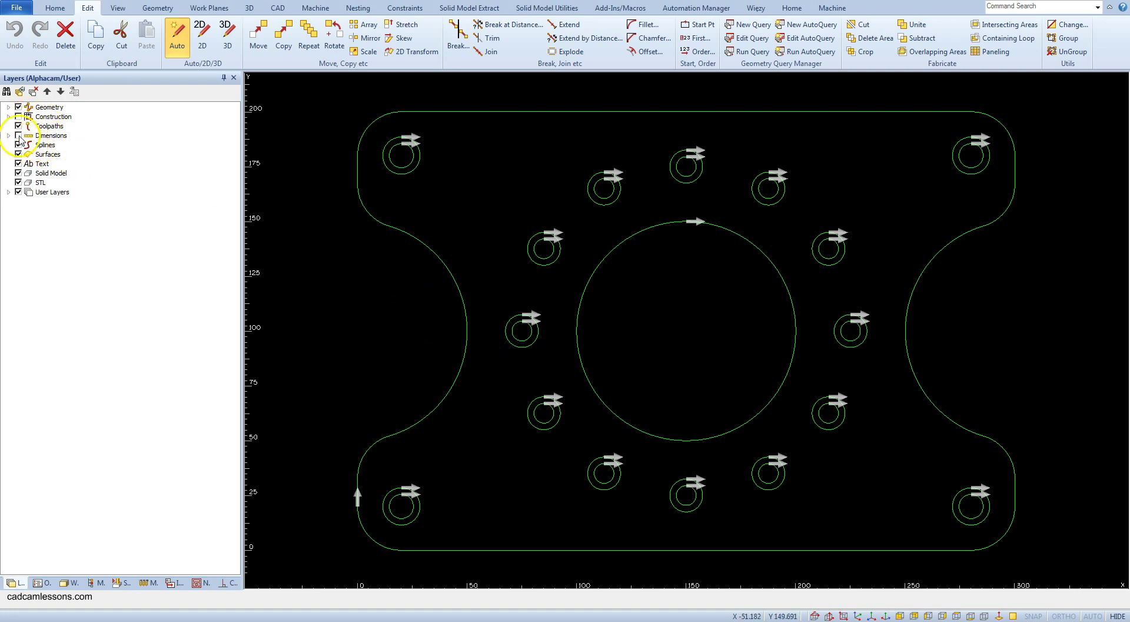
- Briefly show and hide the dimensions, then the construction geometry, to inspect the plate
left_click(19, 136)
left_click(18, 136)
left_click(18, 116)
left_click(18, 117)
- Look through the View display options list, then dismiss it
left_click(118, 8)
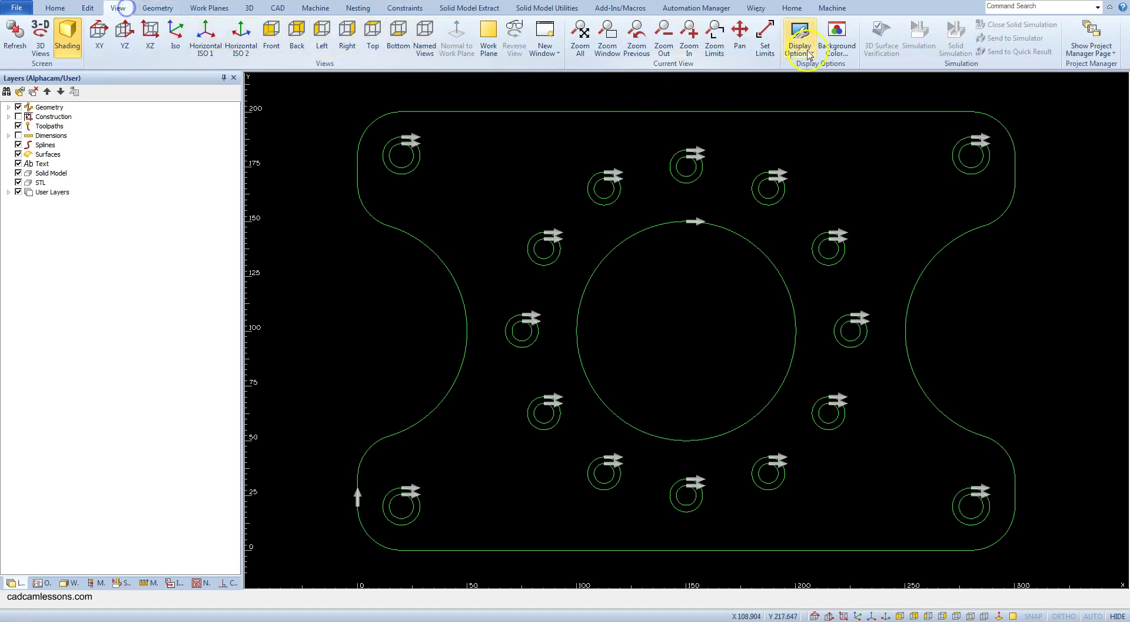
left_click(808, 54)
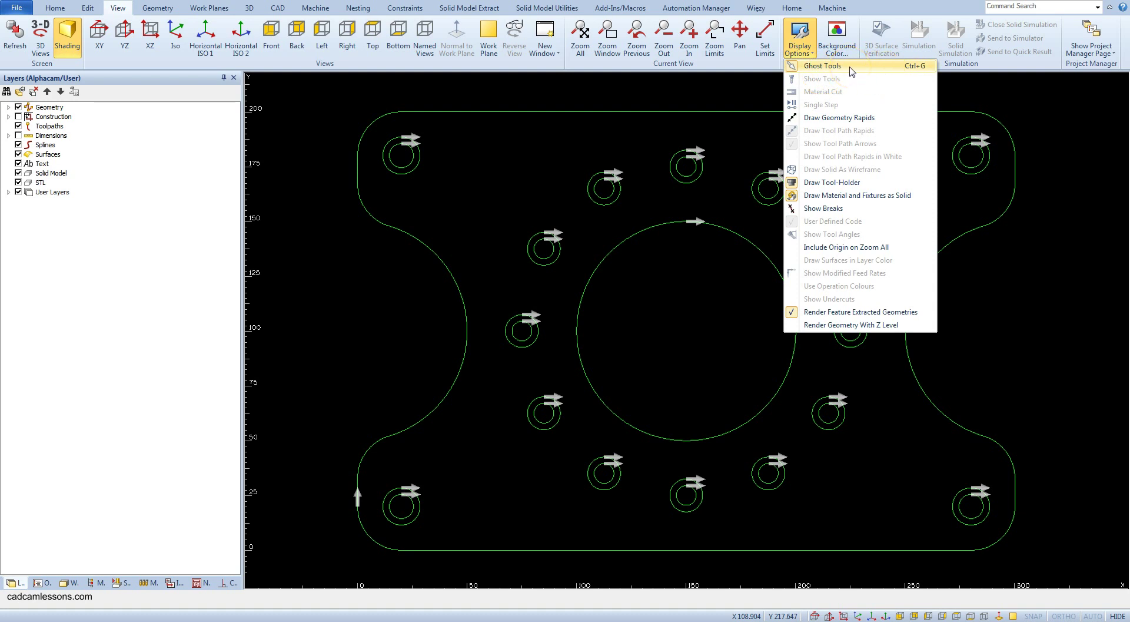
left_click(1025, 336)
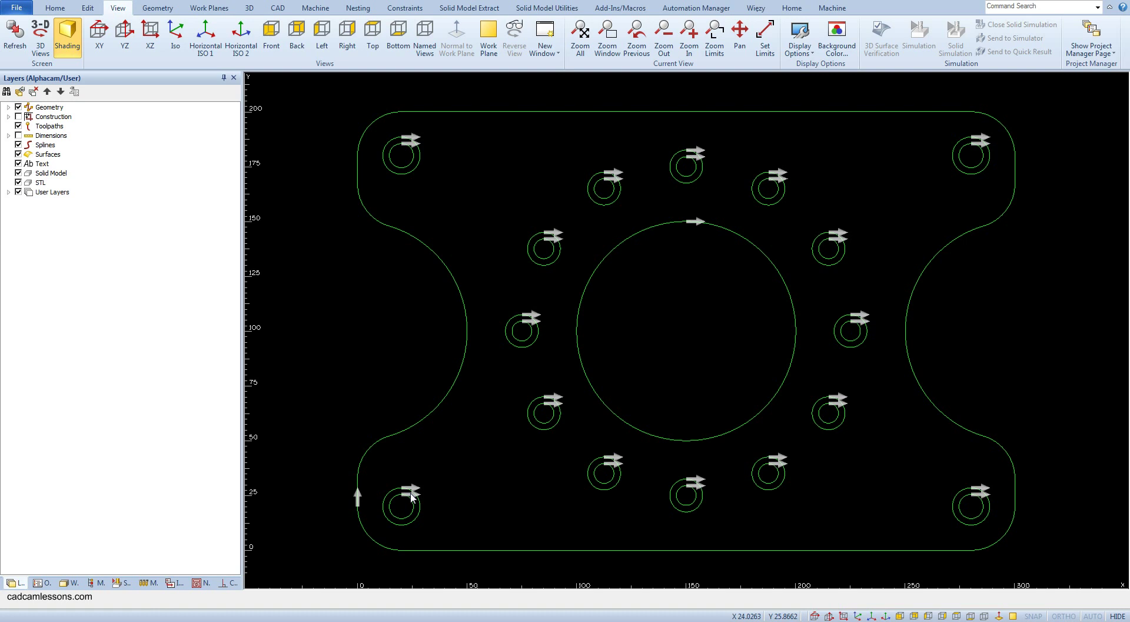
left_click(447, 481)
- Open Tool Directions from the Machine tab and move the dialog beside the Layers panel
left_click(316, 8)
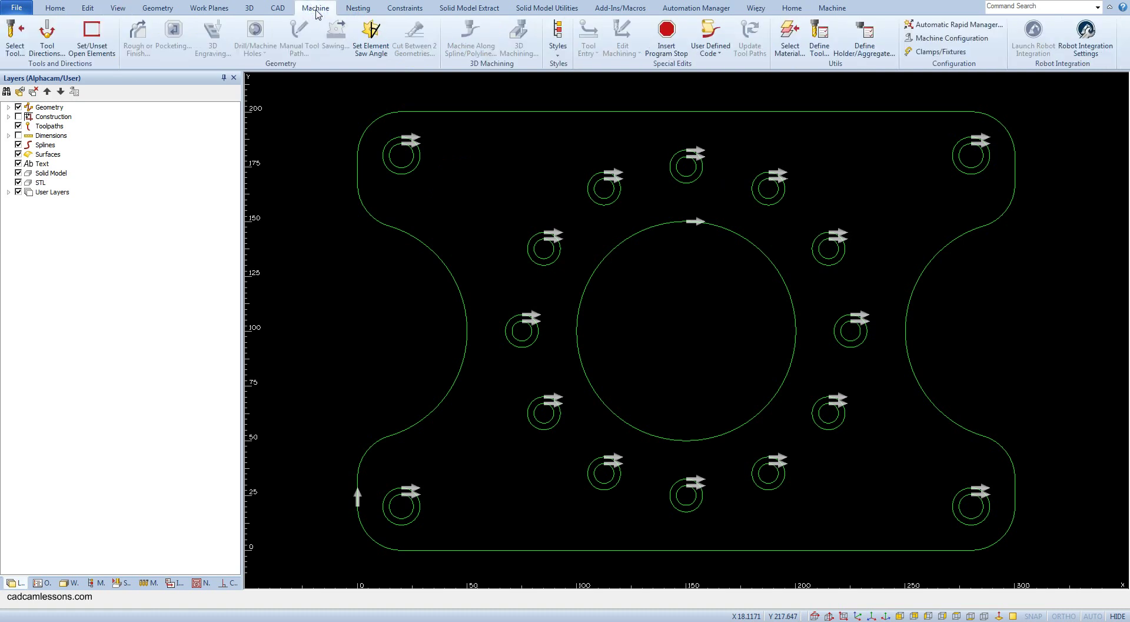
left_click(43, 55)
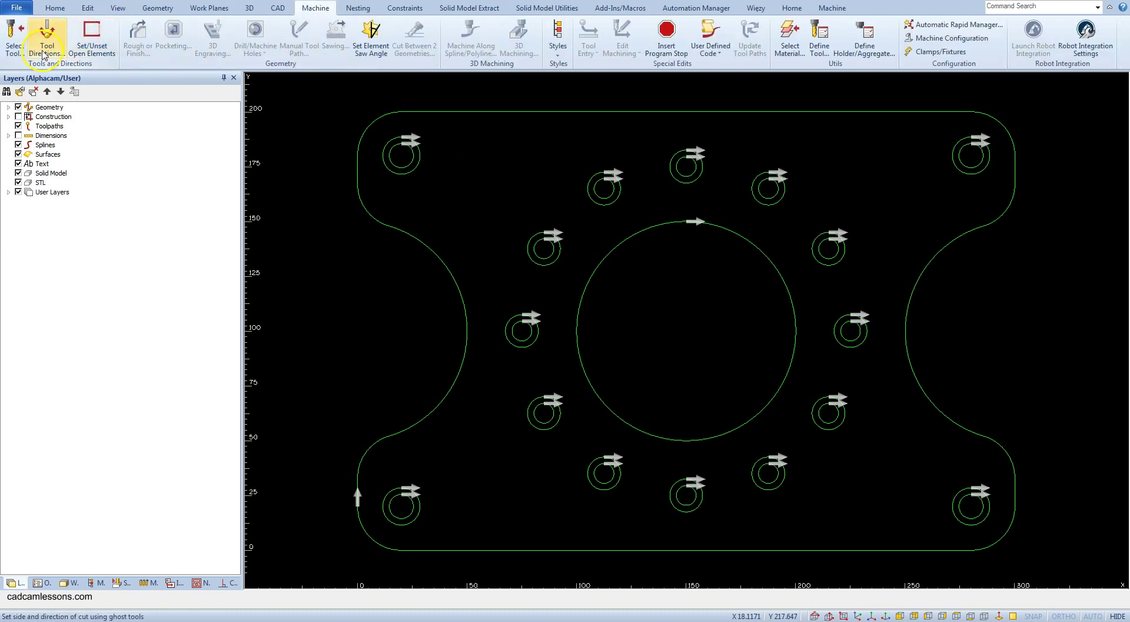
left_click(43, 56)
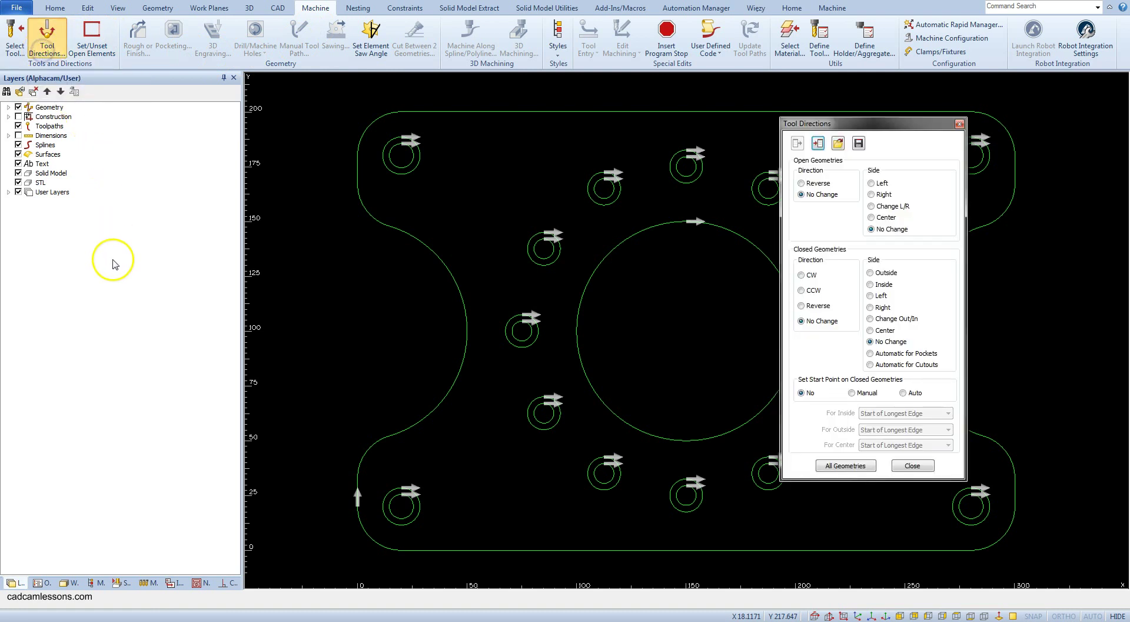
left_click_drag(874, 127, 281, 139)
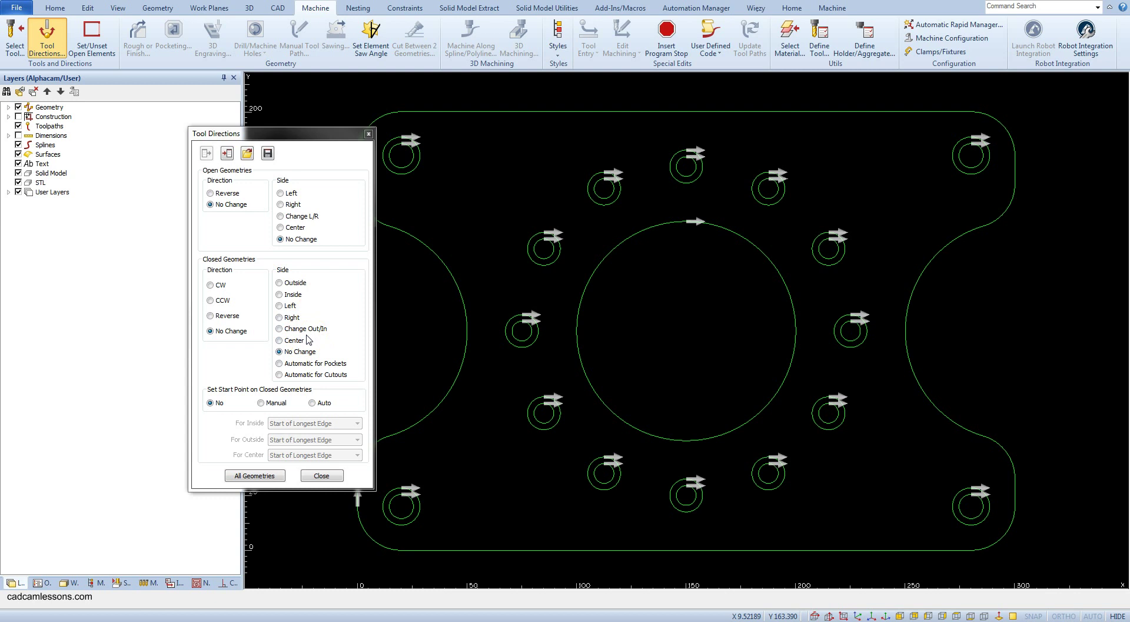
- Set closed geometries to CW and Outside, then apply that to the outer plate contour
left_click(211, 284)
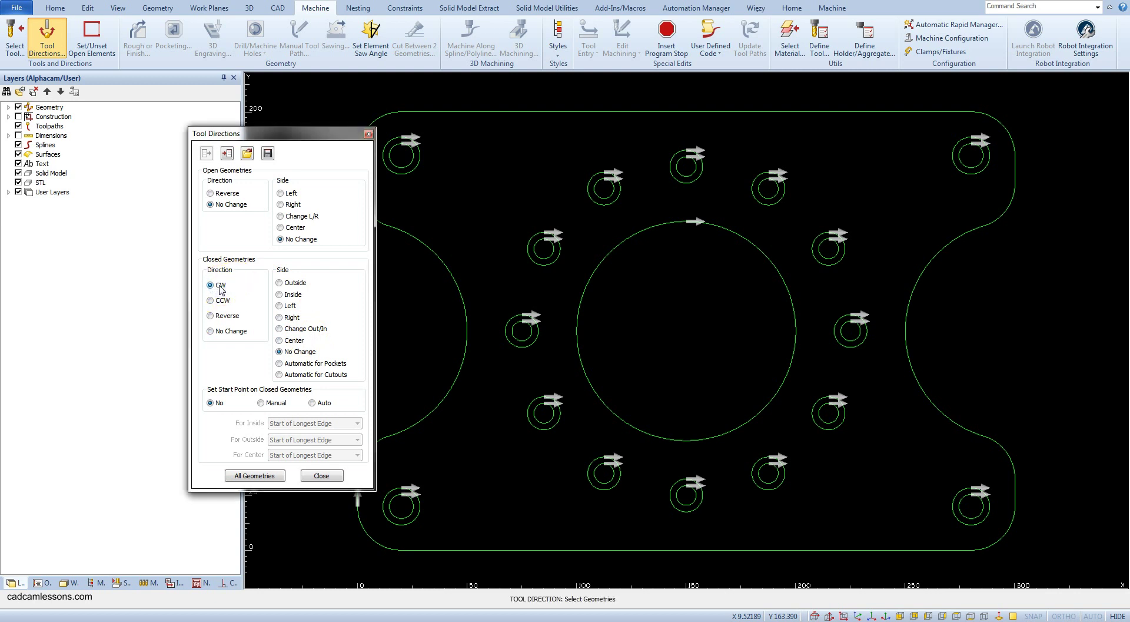
left_click(288, 287)
left_click_drag(330, 134, 264, 128)
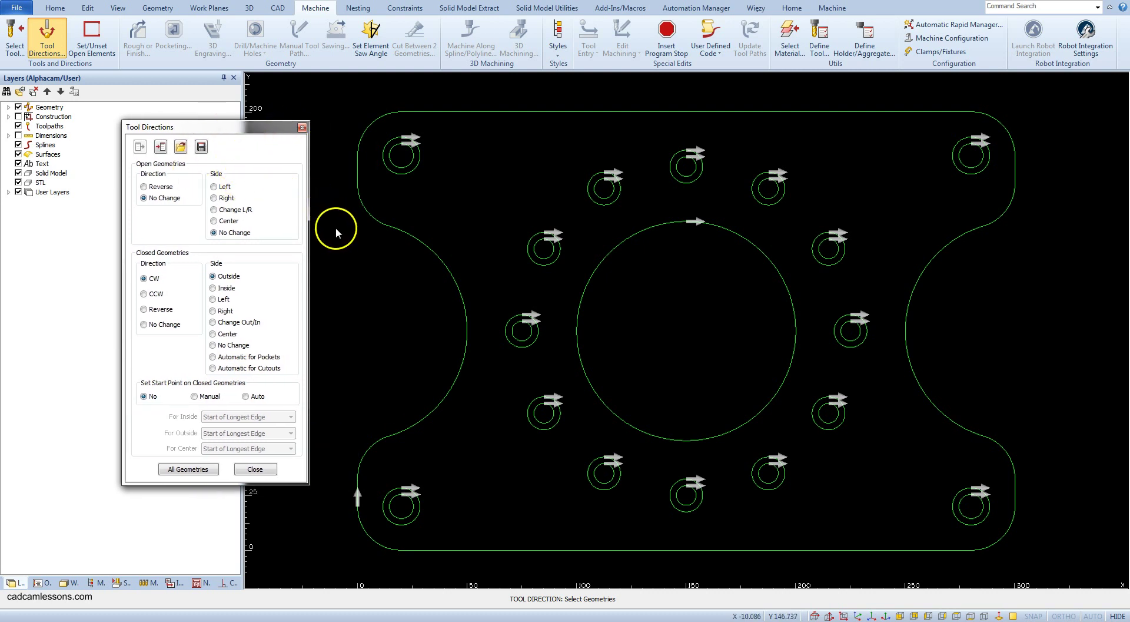
left_click(356, 174)
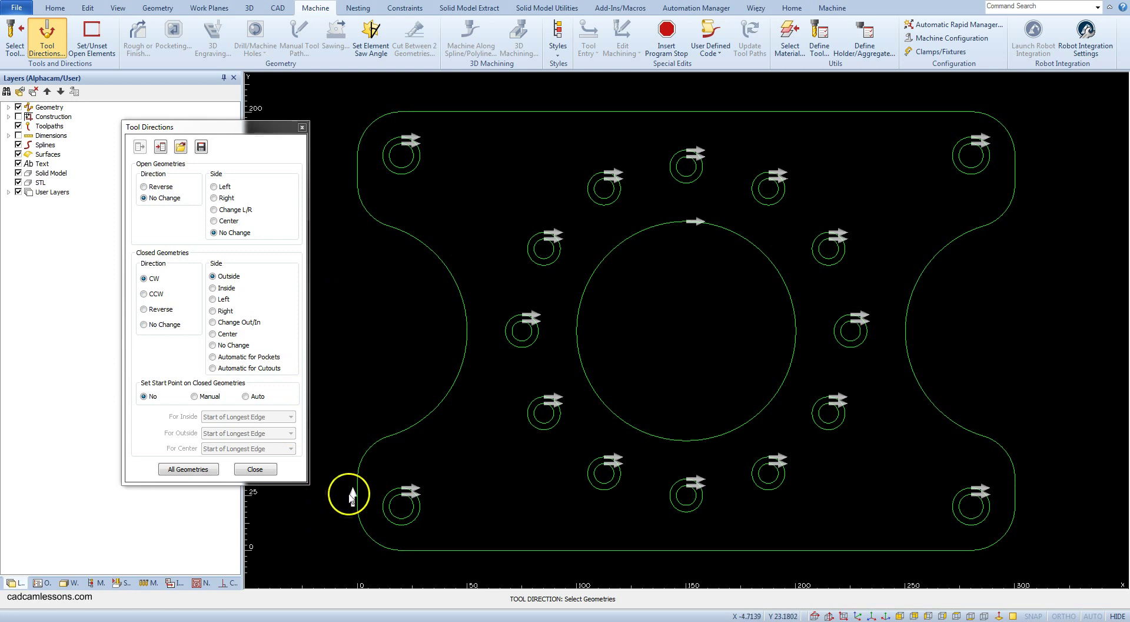
left_click(355, 498)
- Set closed geometries to CCW and Inside, then apply it to the centre circle and four corner holes
left_click(155, 294)
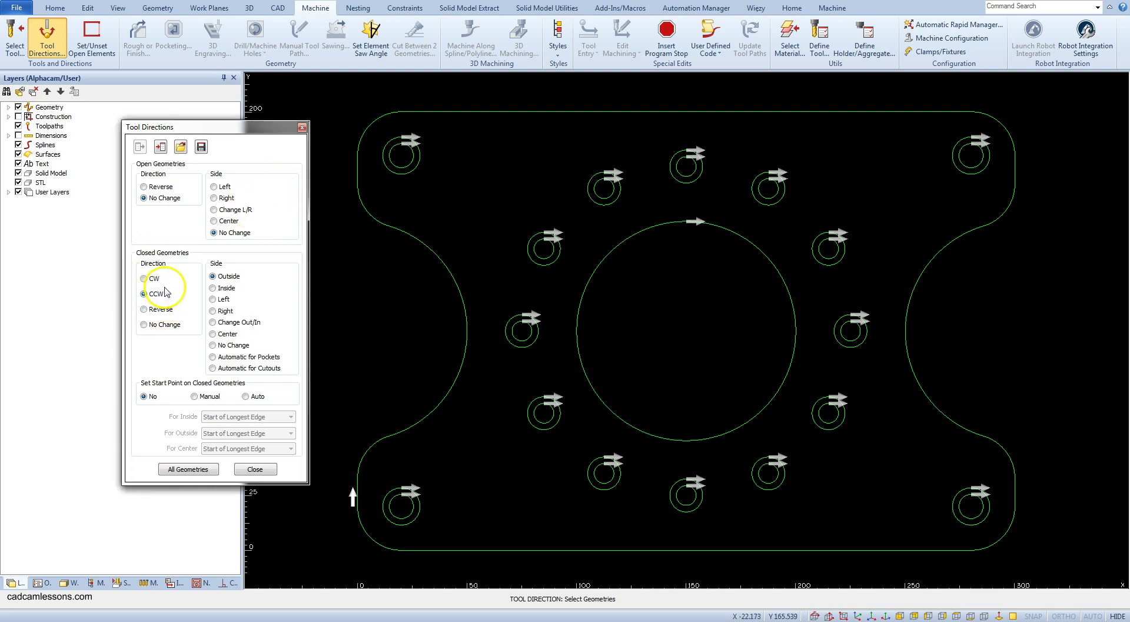
left_click(219, 288)
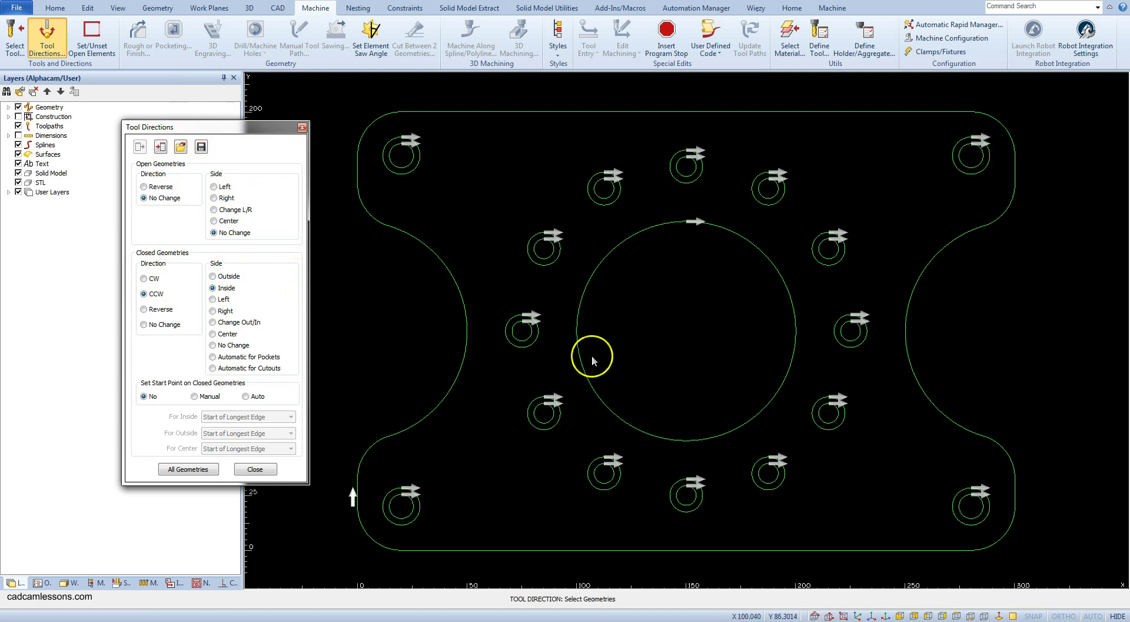
left_click(640, 236)
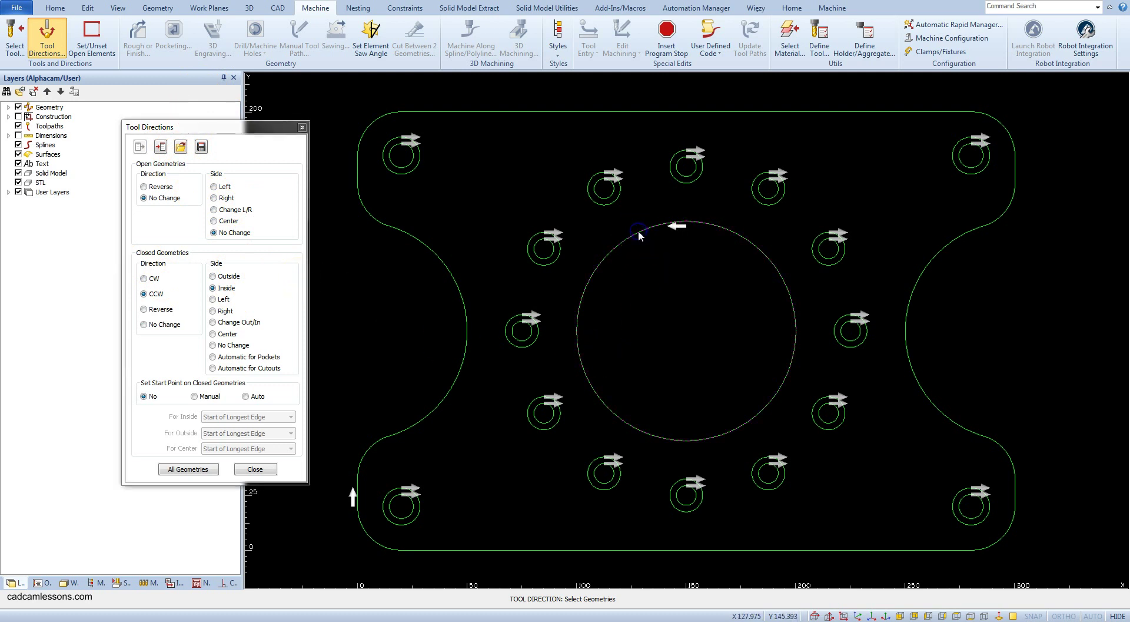
left_click(419, 163)
left_click(953, 147)
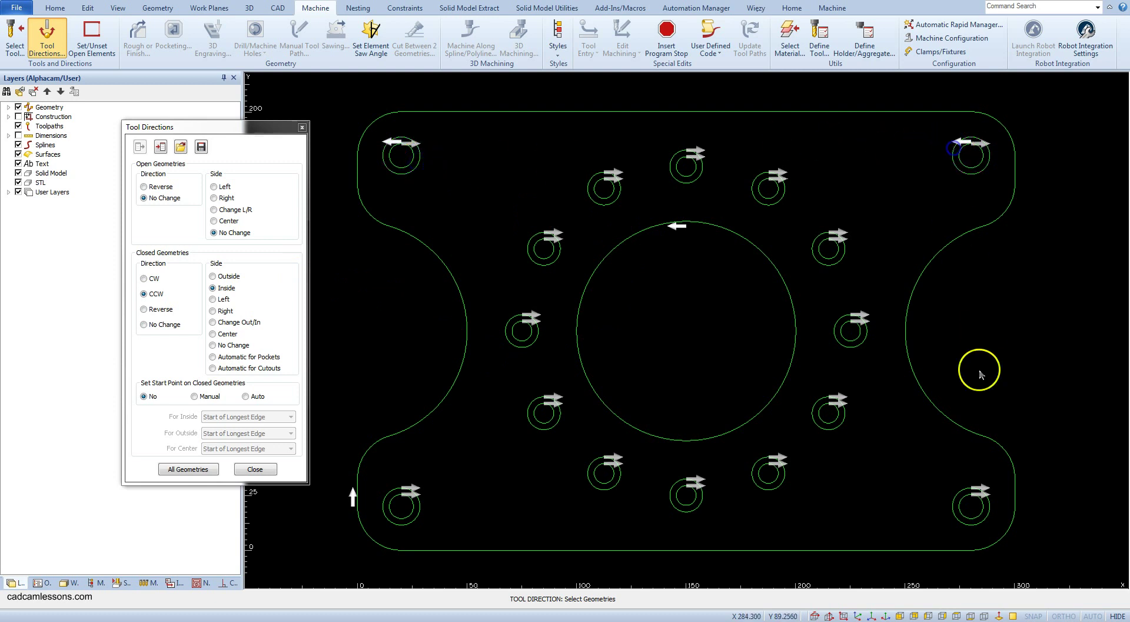
left_click(955, 505)
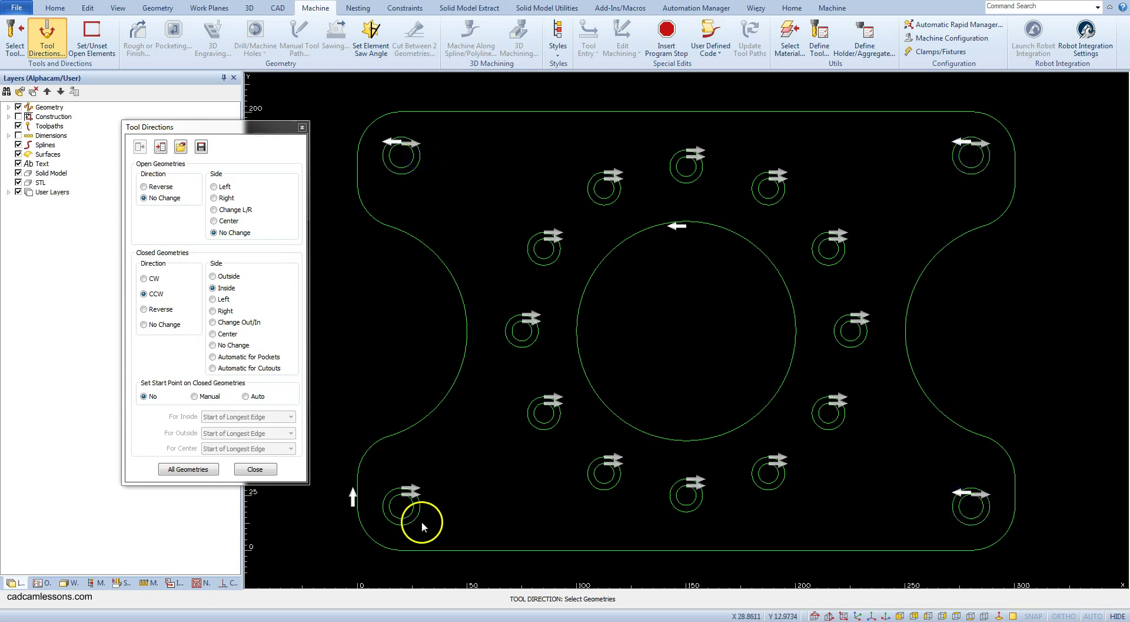
left_click(540, 431)
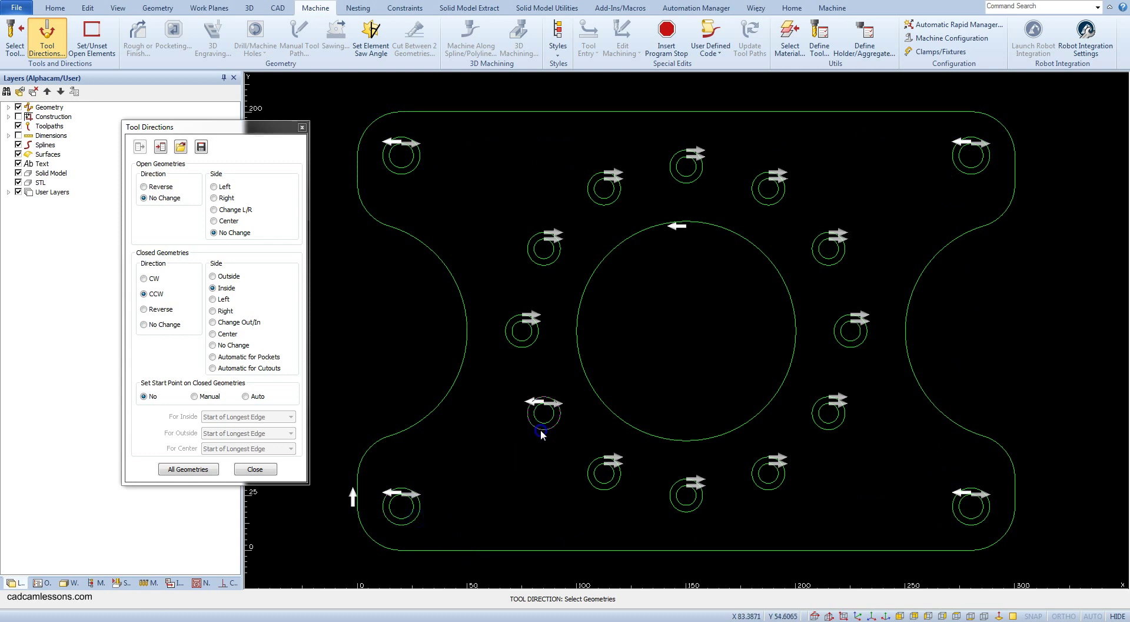
- Apply CCW inside direction to each of the holes ringed around the centre circle
left_click(526, 340)
left_click(554, 267)
left_click(609, 201)
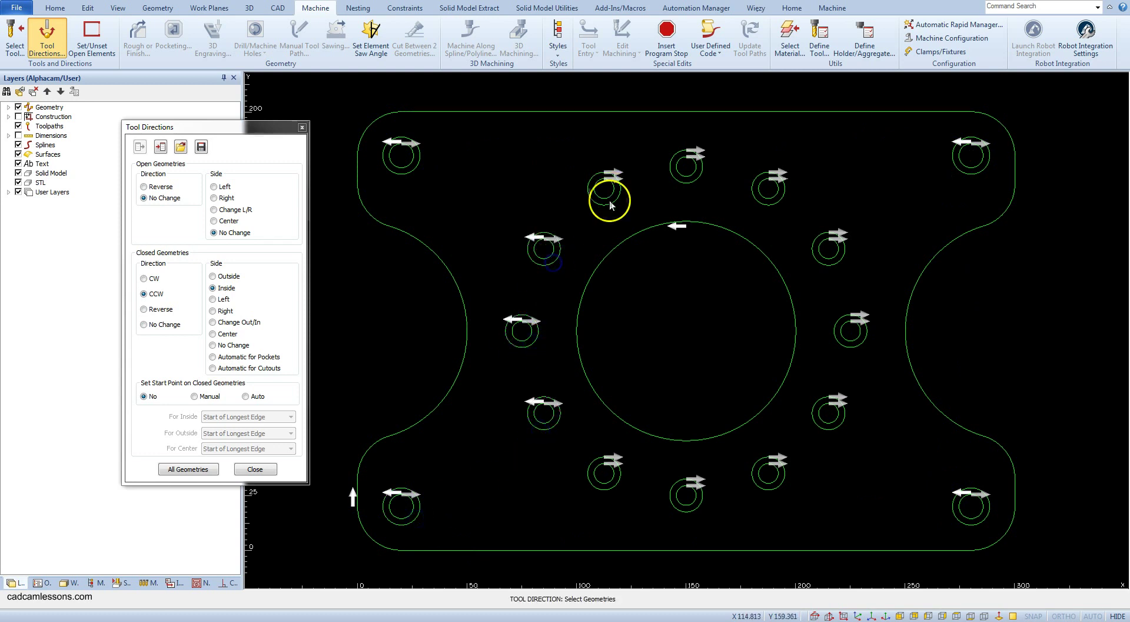
left_click(676, 182)
left_click(766, 195)
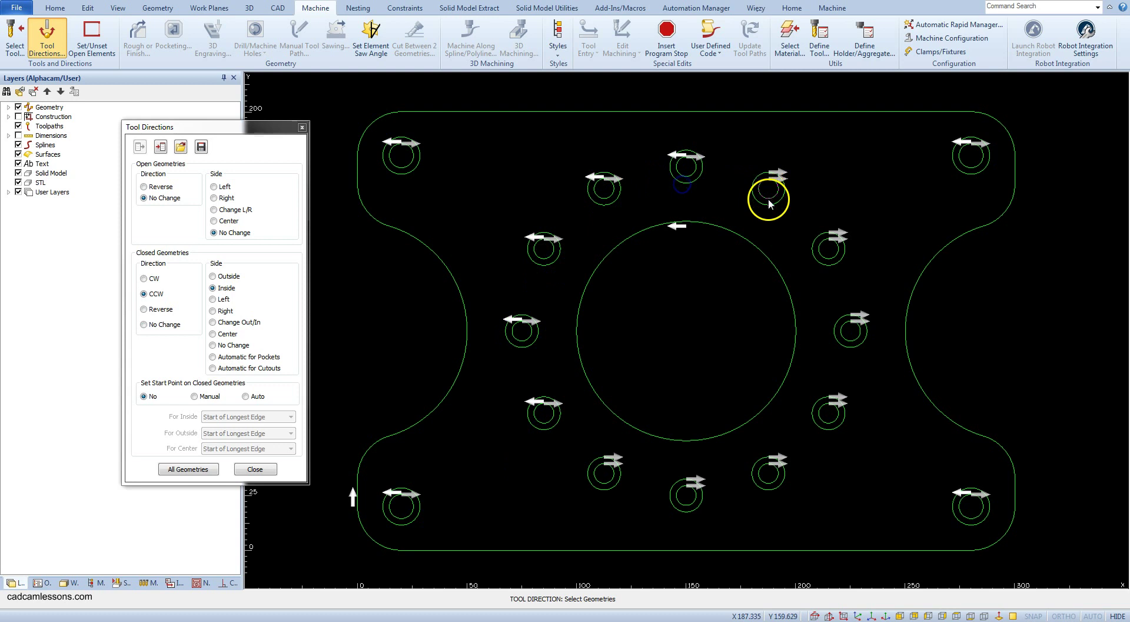
left_click(814, 257)
left_click(835, 332)
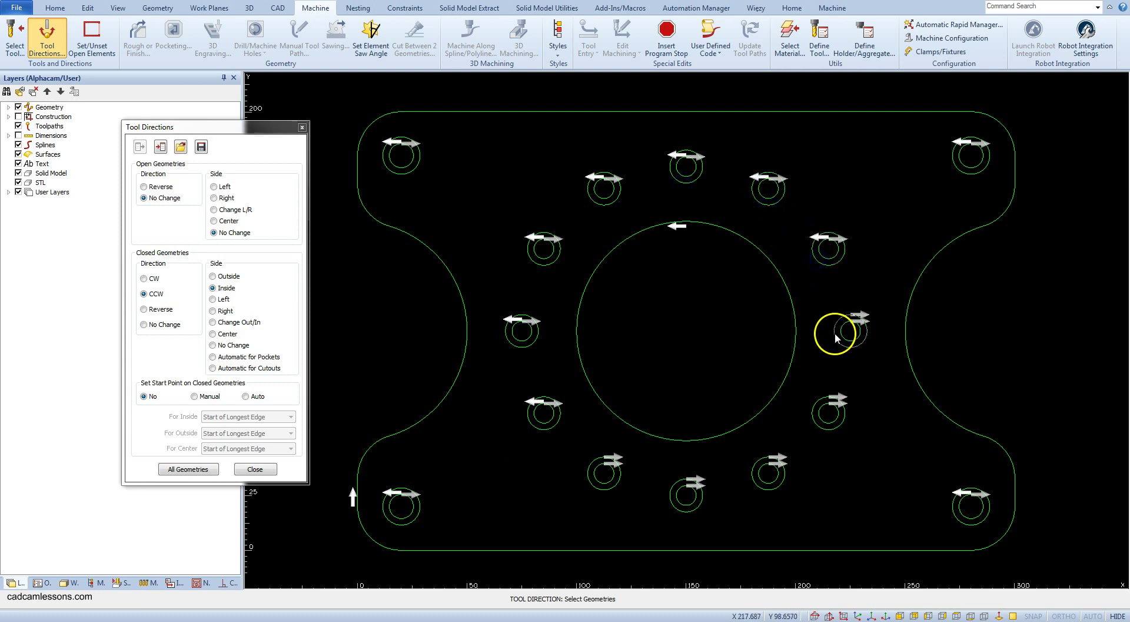
left_click(810, 400)
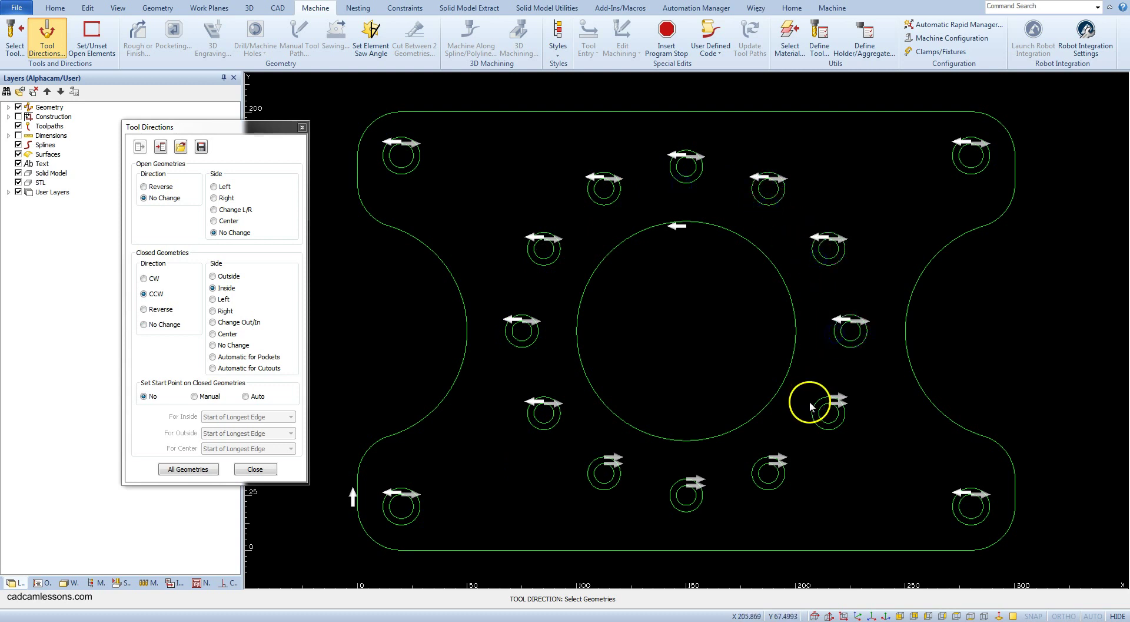
left_click(758, 455)
left_click(684, 509)
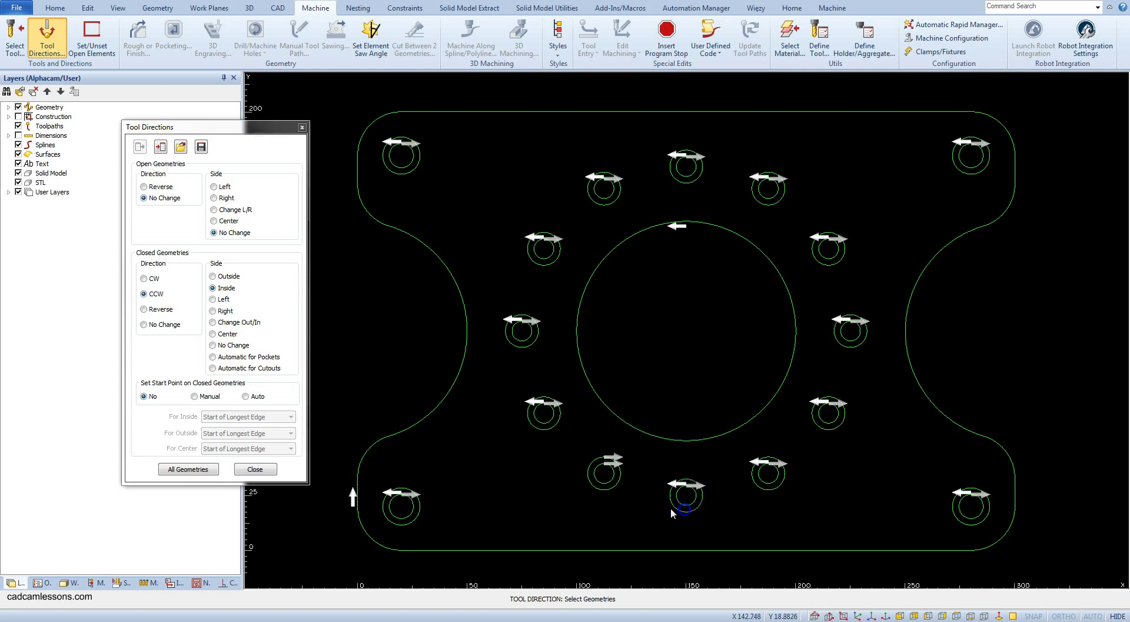
left_click(609, 487)
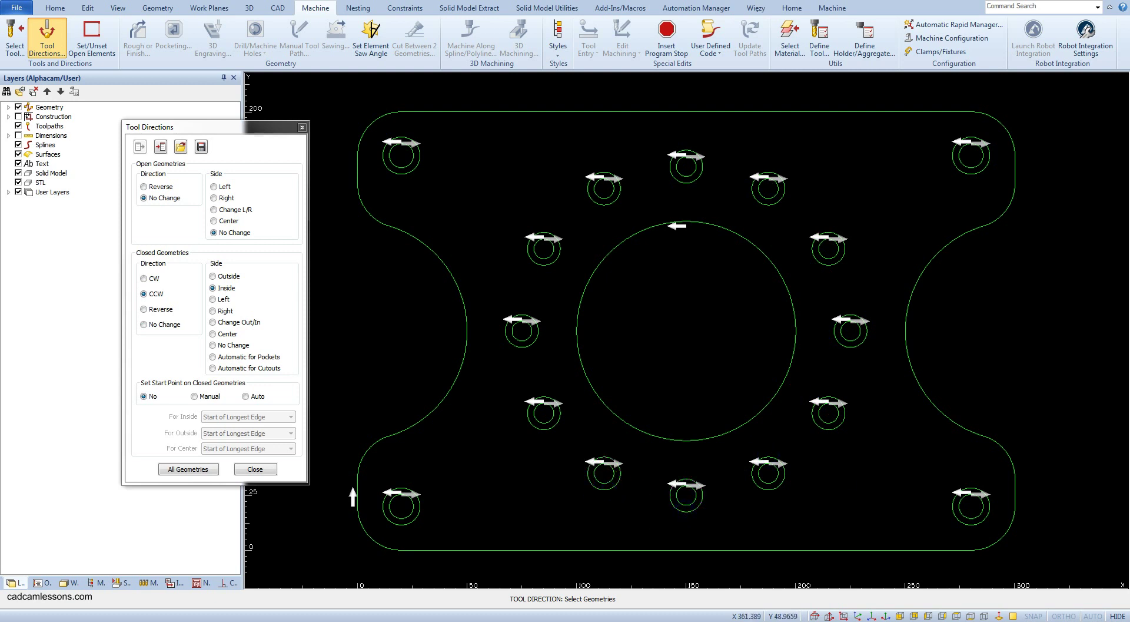